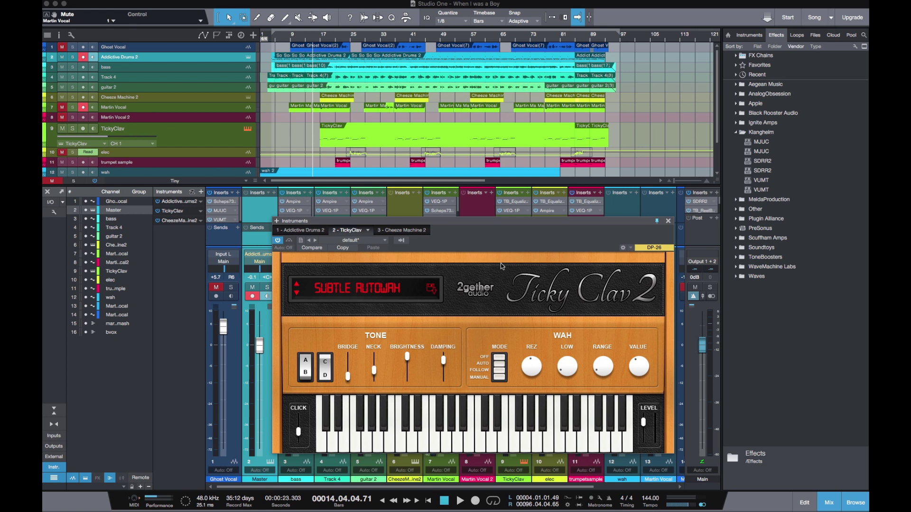
Close the TickyClav instrument window and play the mix from bar 13 to about bar 25
drag(513, 222, 490, 189)
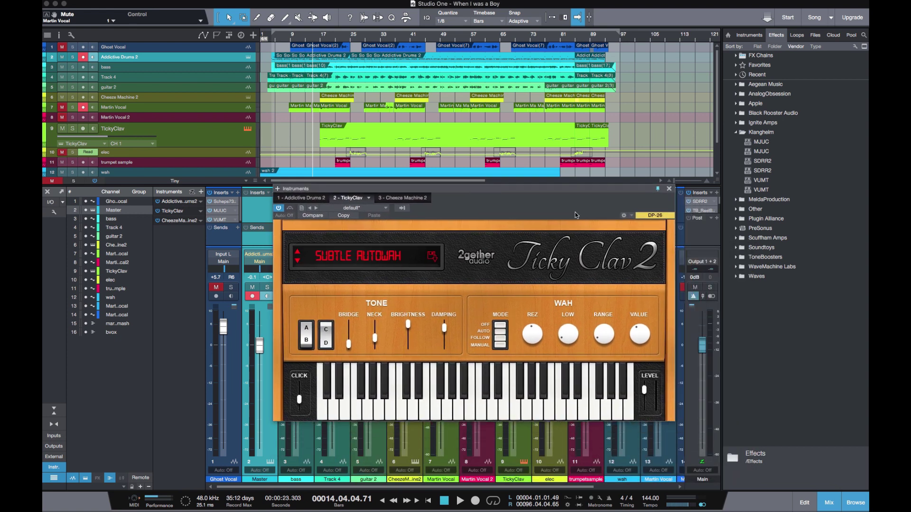
click(306, 43)
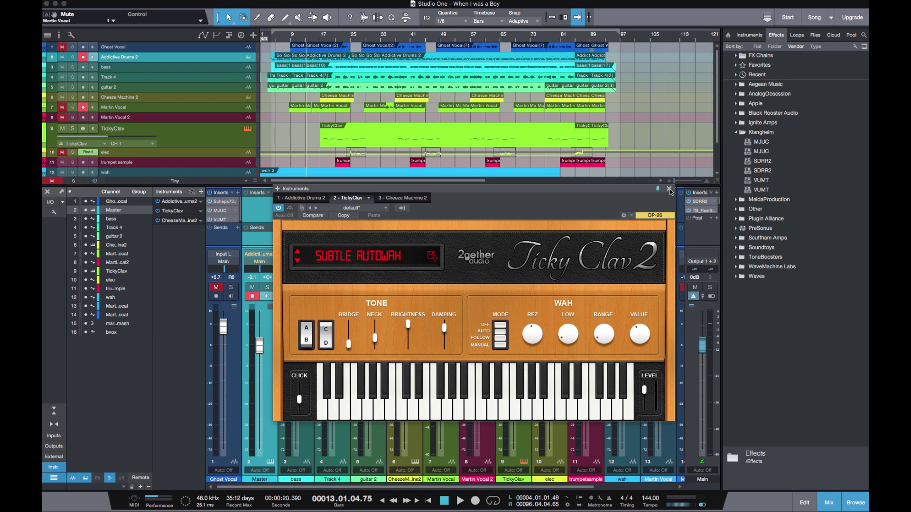
click(670, 190)
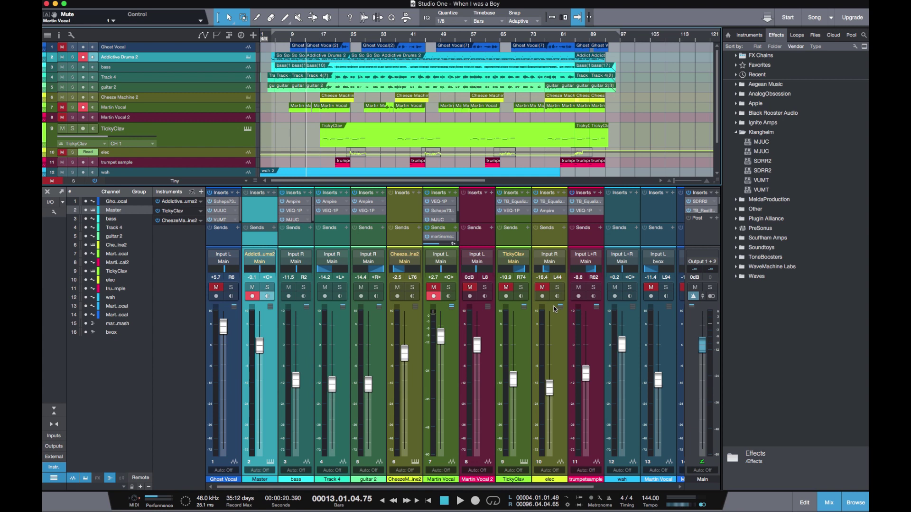
key(space)
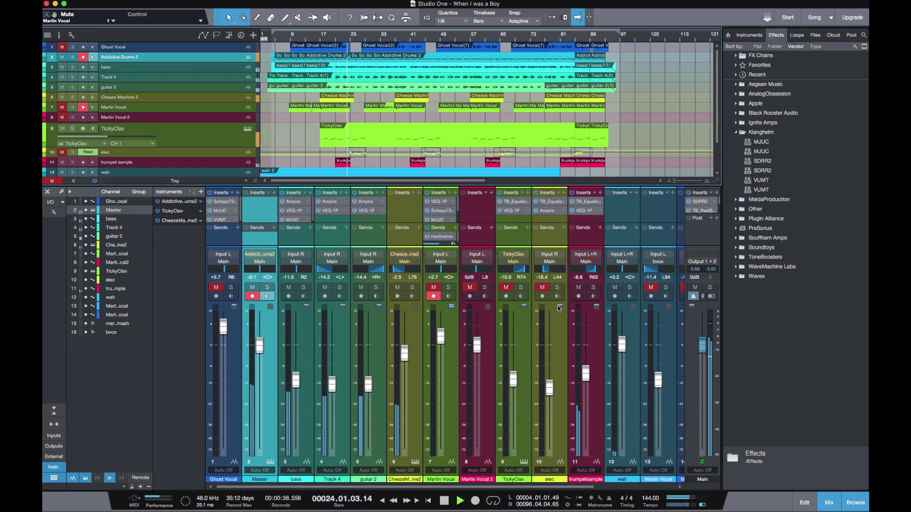
key(space)
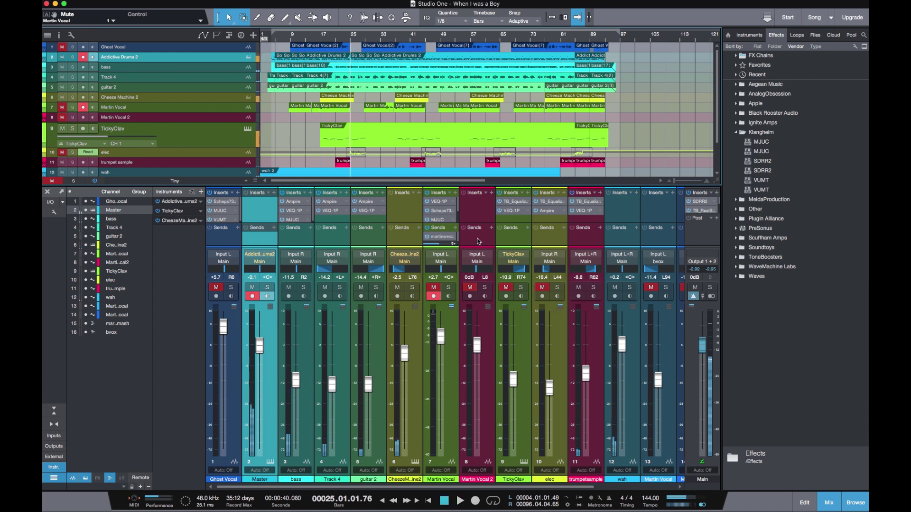
Solo the TickyClav track and play it from bar 17 to about bar 24
click(314, 42)
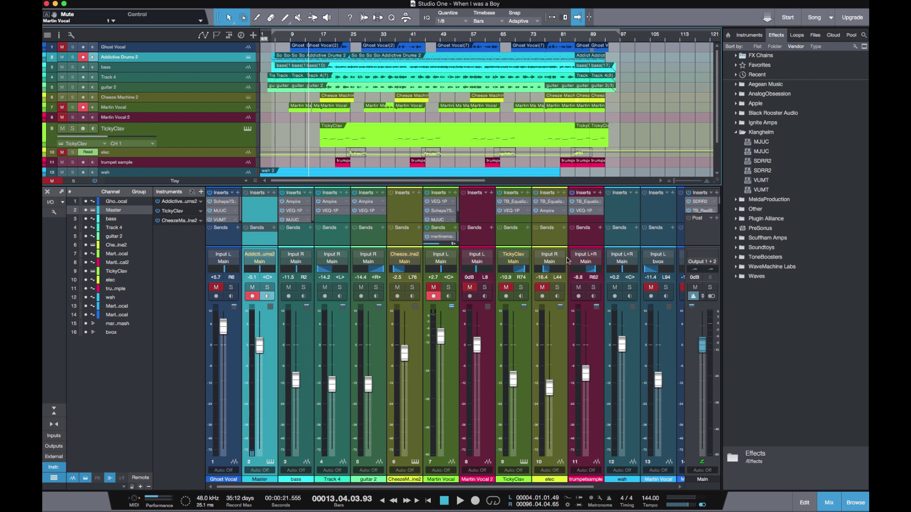
click(524, 287)
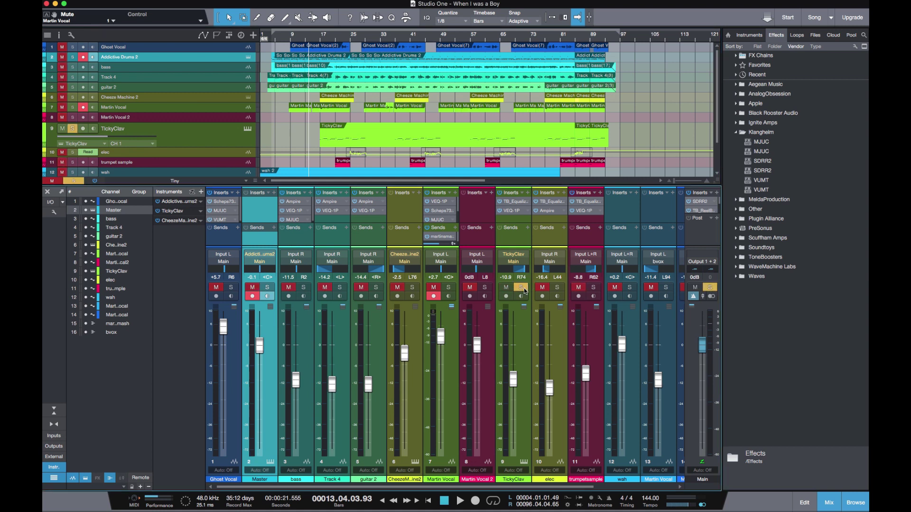
click(322, 41)
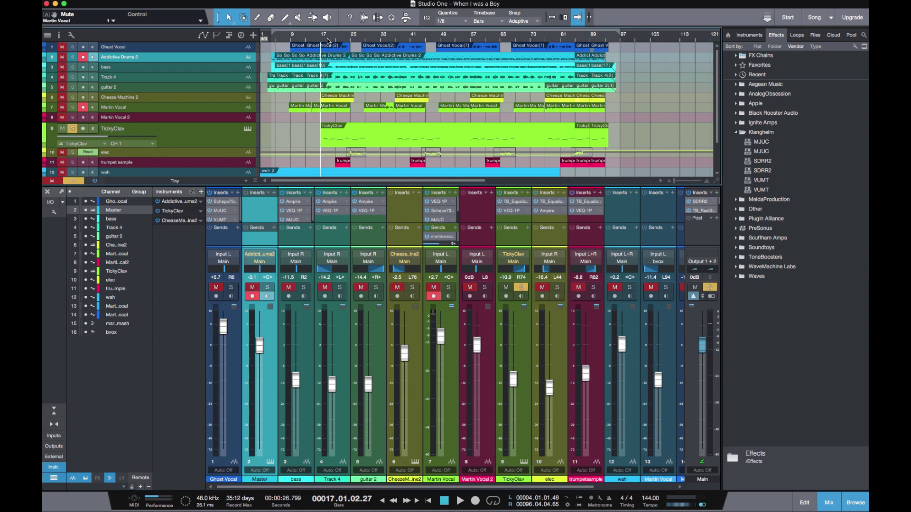
key(space)
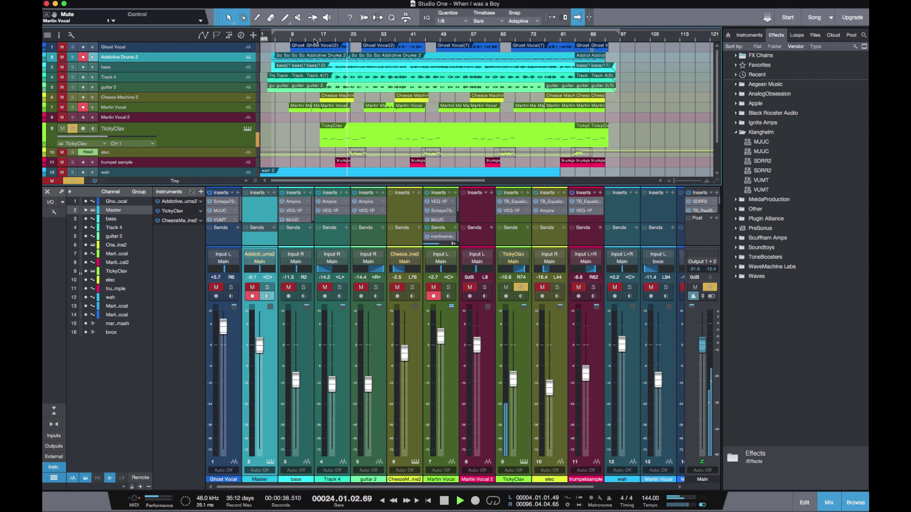
key(space)
Turn off the TickyClav solo and play the mix without the clavinet from bar 13
click(317, 39)
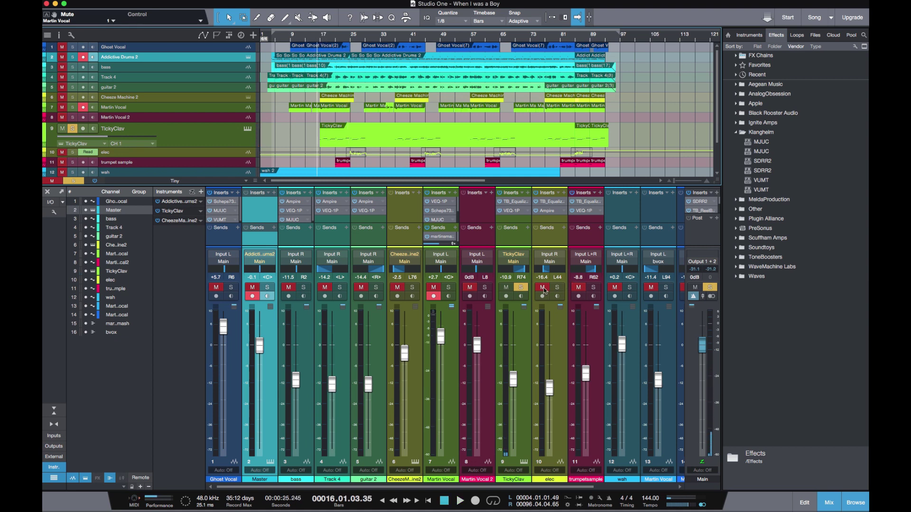
click(522, 288)
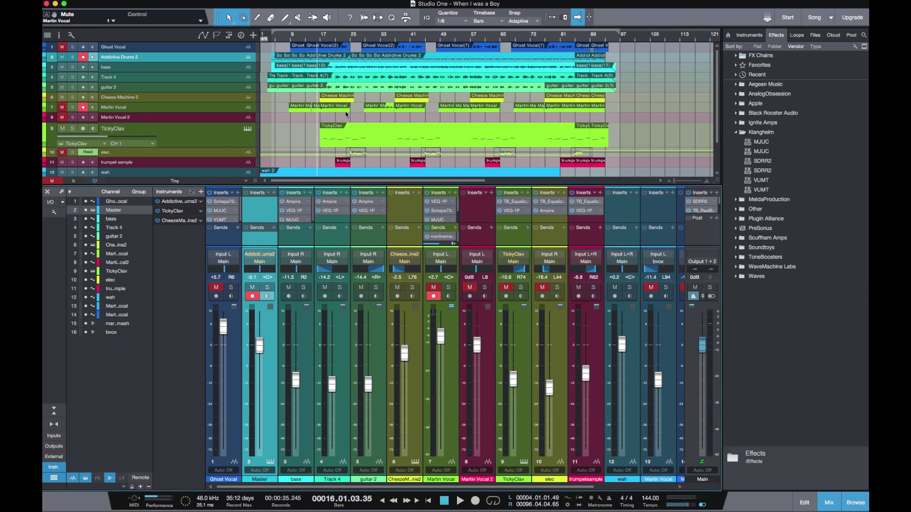
click(307, 40)
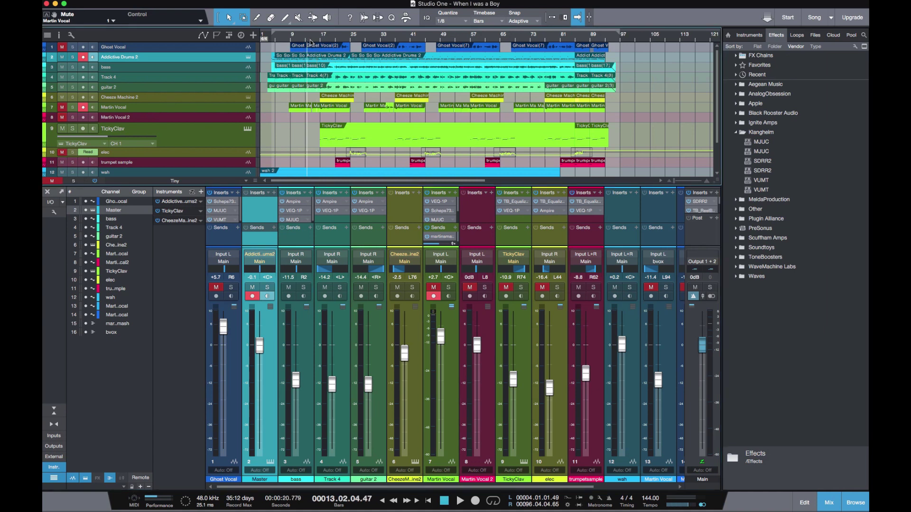
key(space)
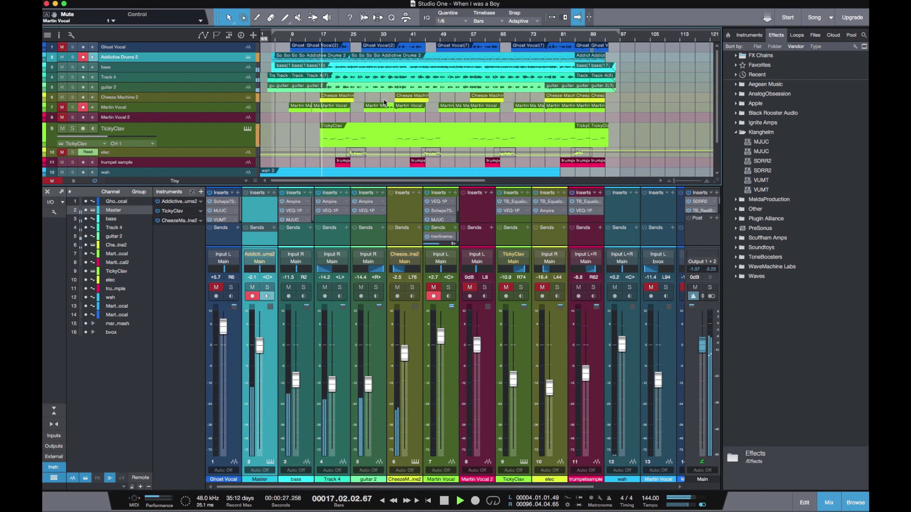
key(space)
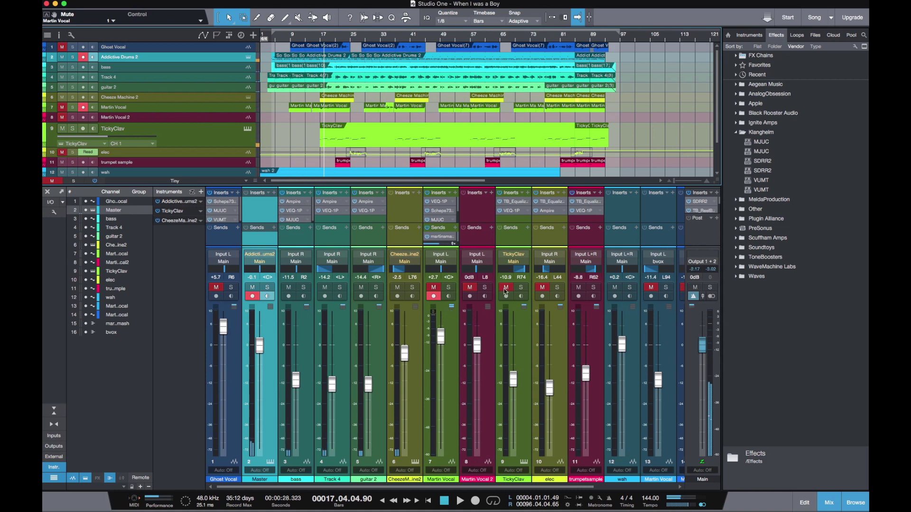
Unmute the TickyClav track and play the full mix through to about bar 24
click(505, 287)
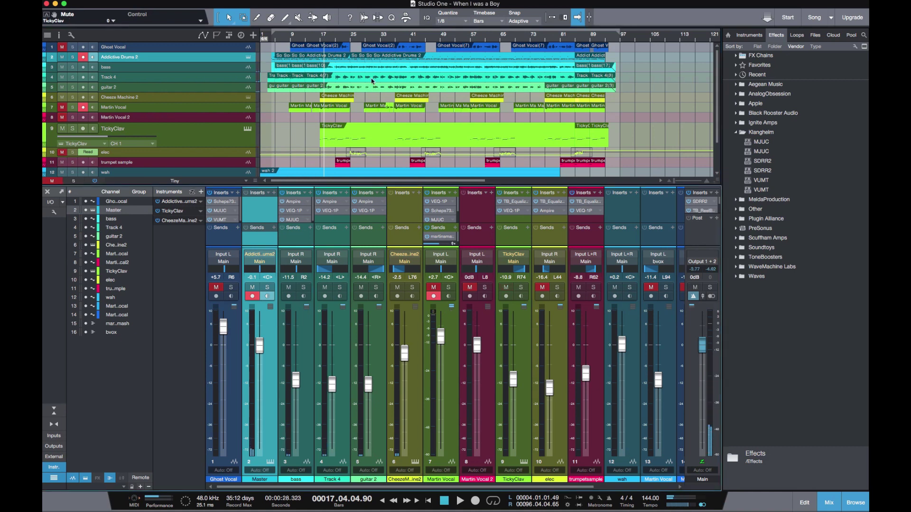
click(316, 41)
key(space)
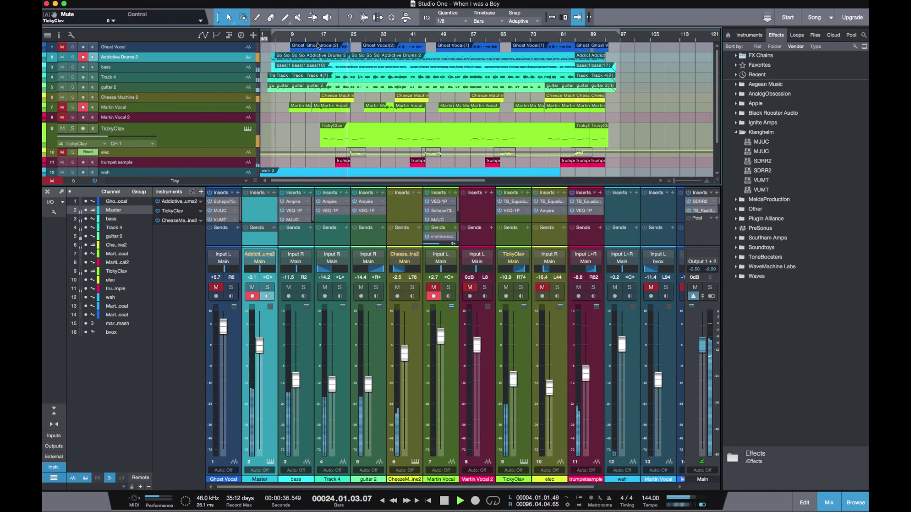
key(space)
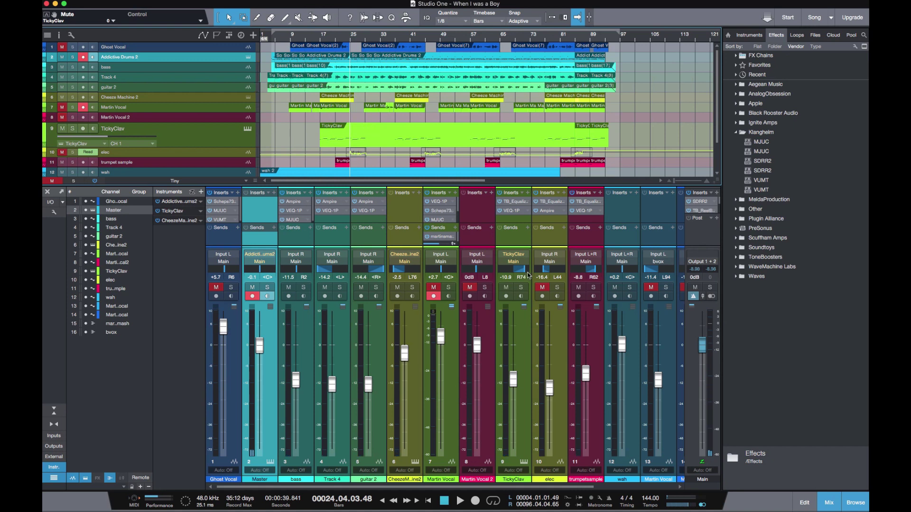
Solo the TickyClav track, open its instrument window and place the playhead in bar 17
click(522, 286)
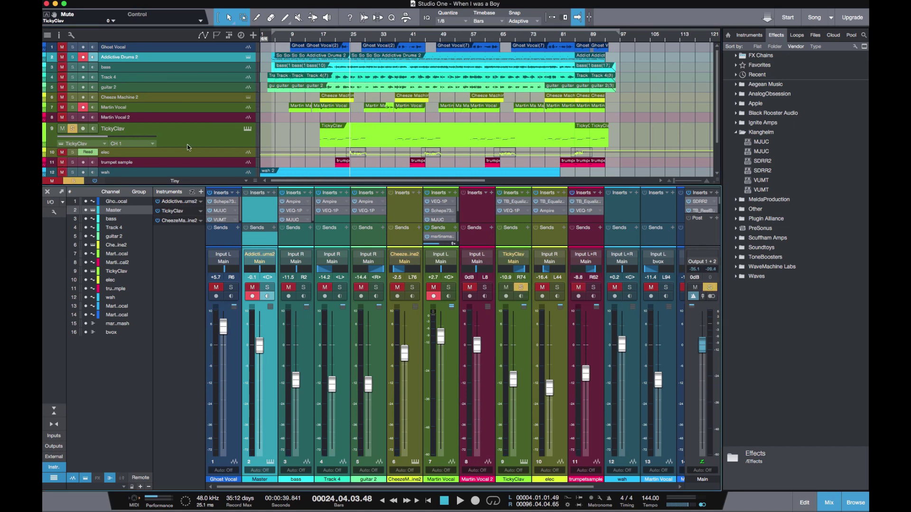
click(248, 130)
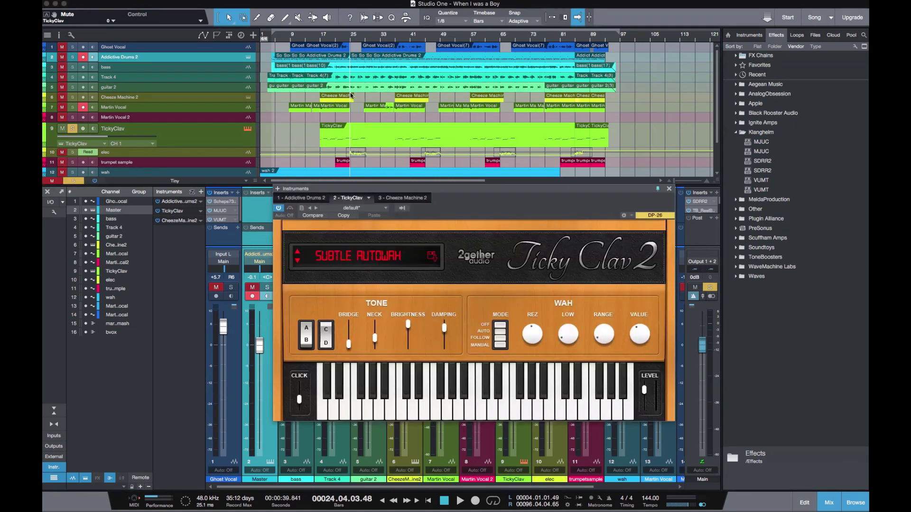
click(327, 39)
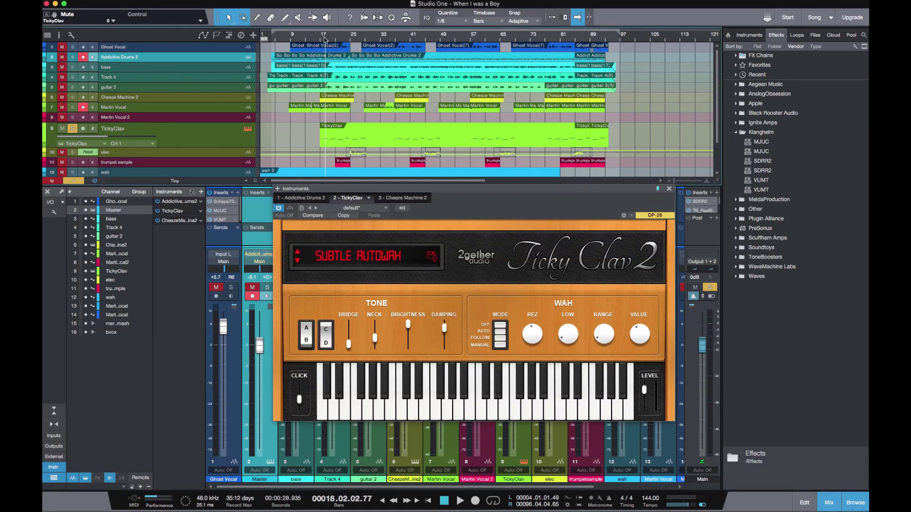
click(324, 38)
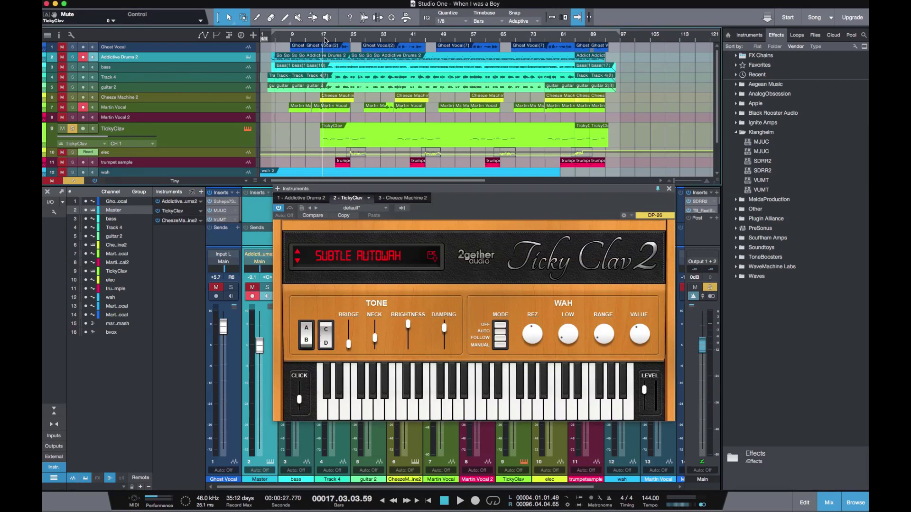
Load the Synced preset in Ticky Clav 2 and audition it both soloed and in the full mix
click(297, 261)
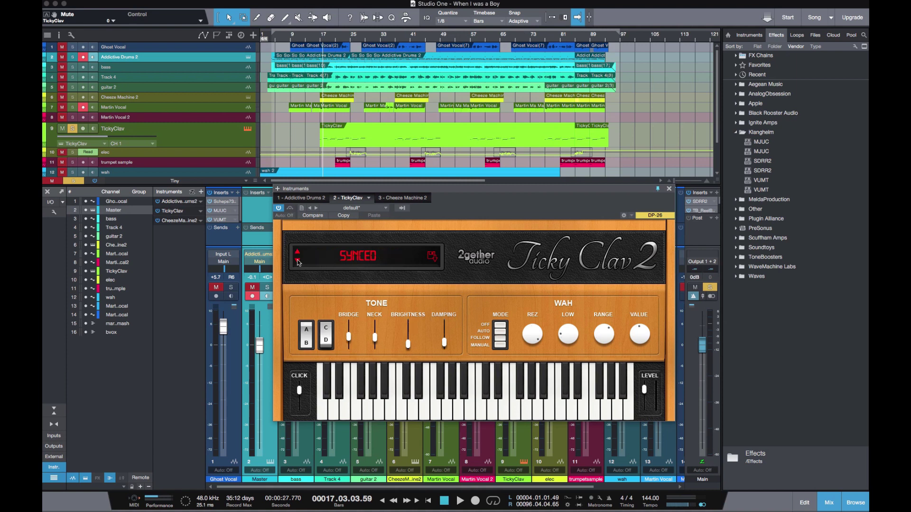
key(space)
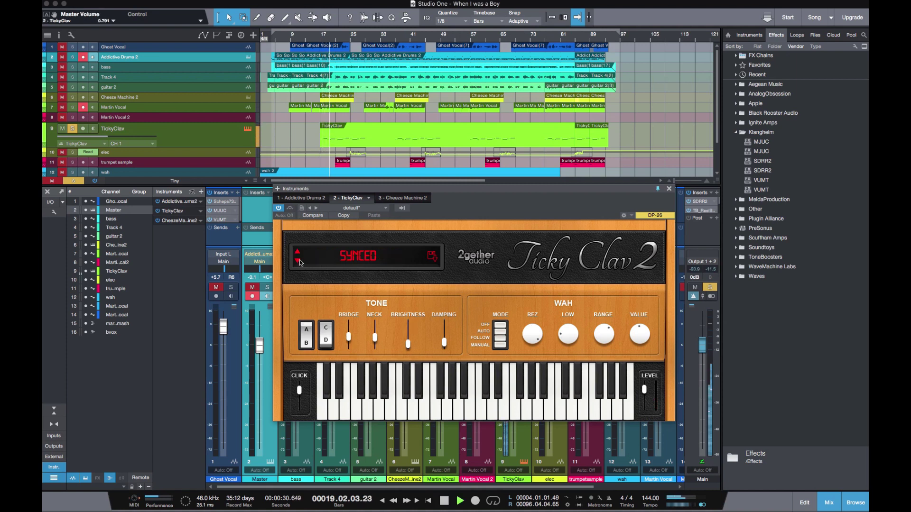
click(73, 132)
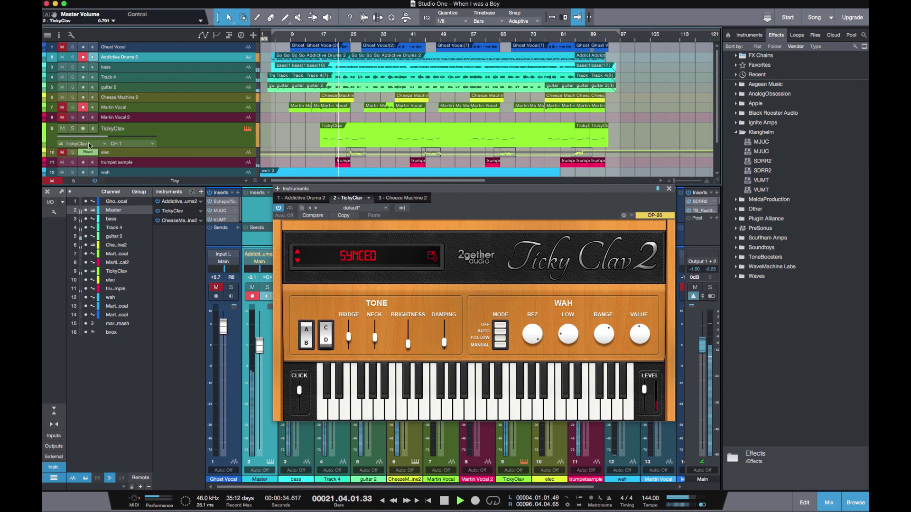
click(72, 128)
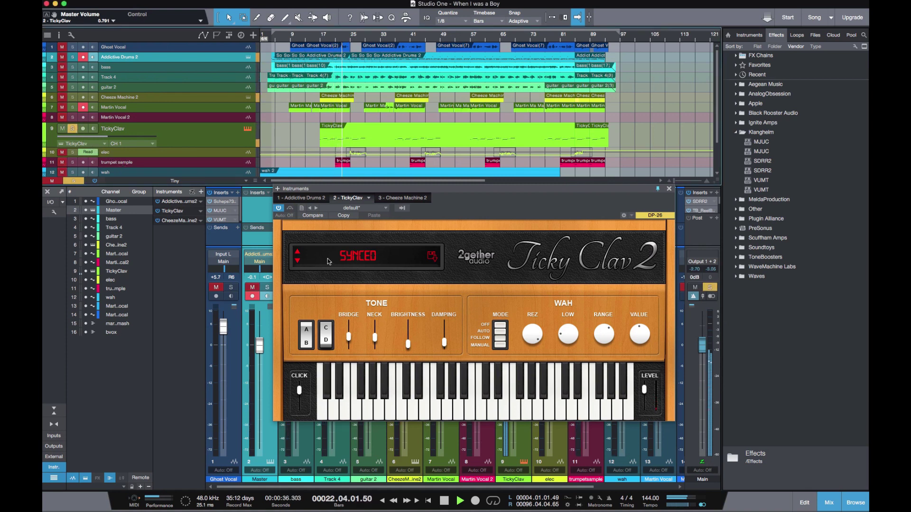
Switch the clavinet to the Synthy preset and restart soloed playback from bar 16
click(297, 260)
key(space)
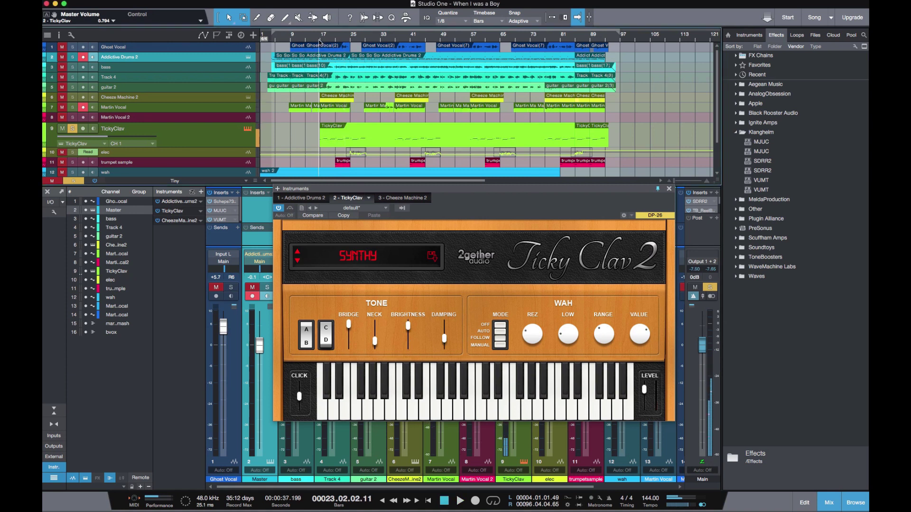
key(space)
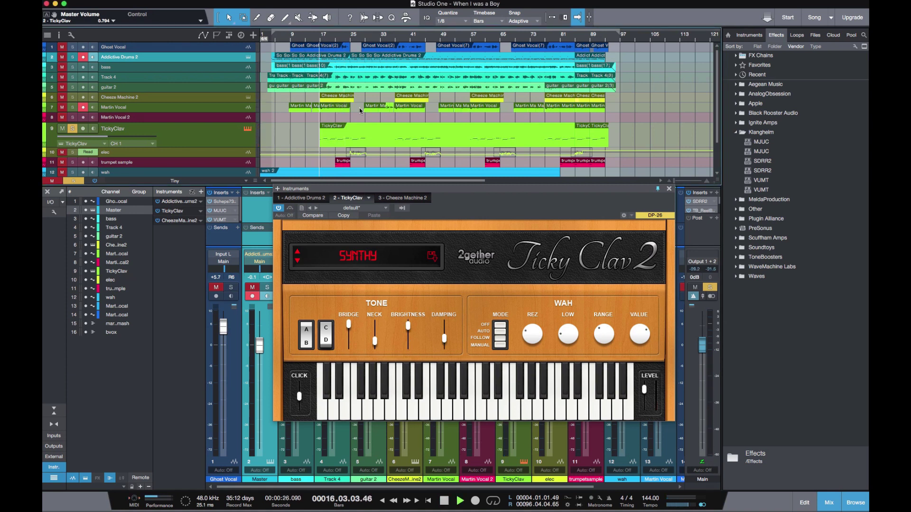
Load the Talk the Talk preset, audition it soloed and in the full mix, and stop playback
click(298, 262)
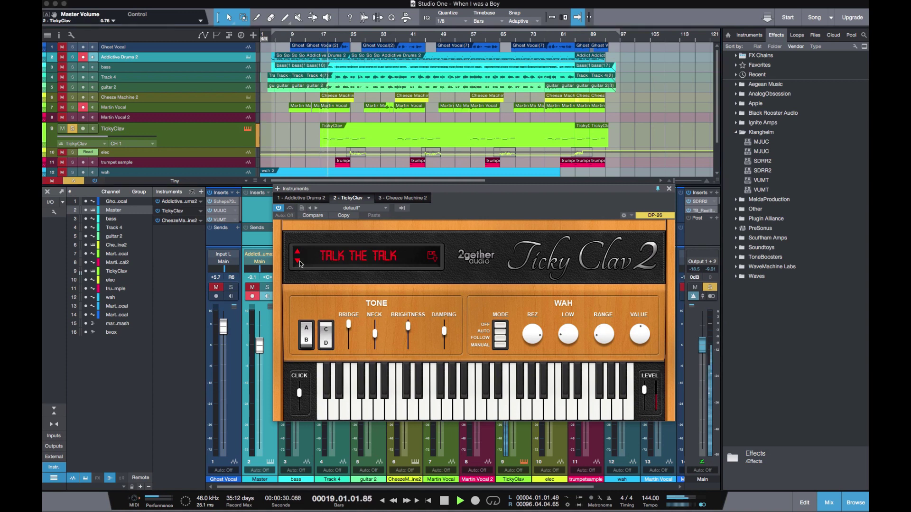
click(73, 129)
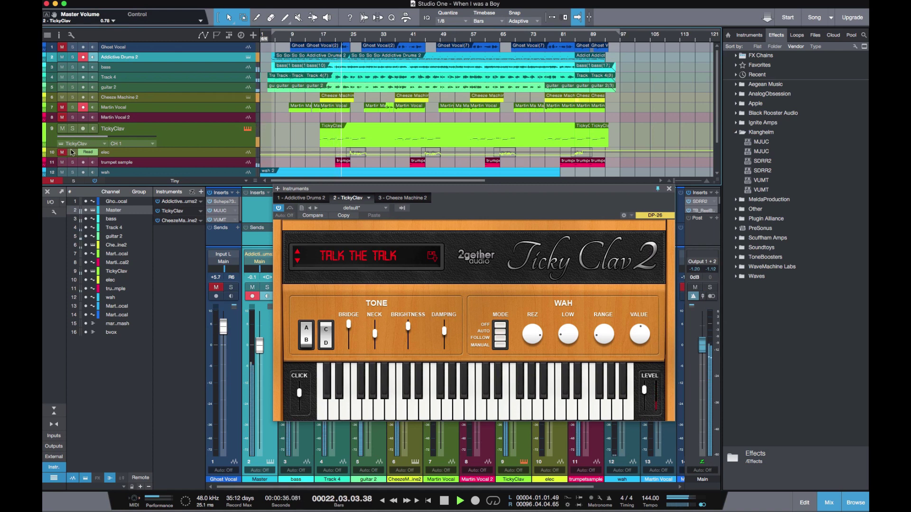
click(72, 129)
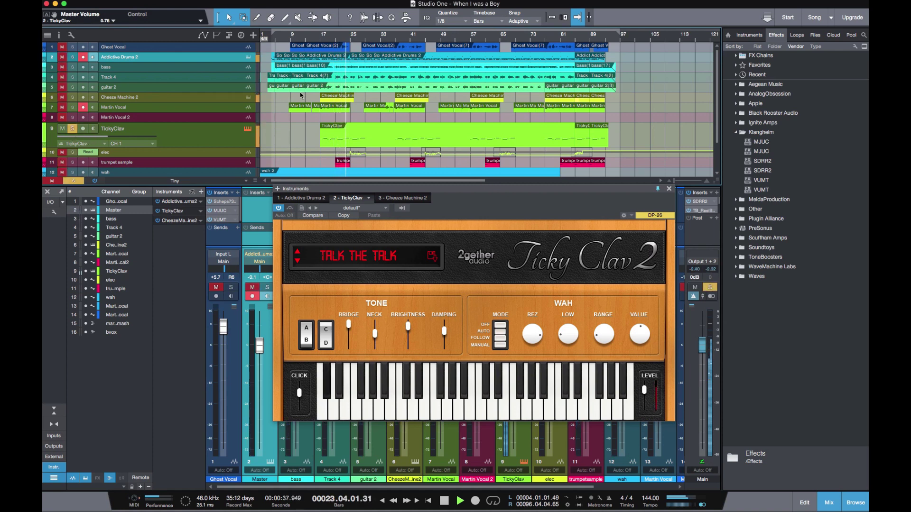
key(space)
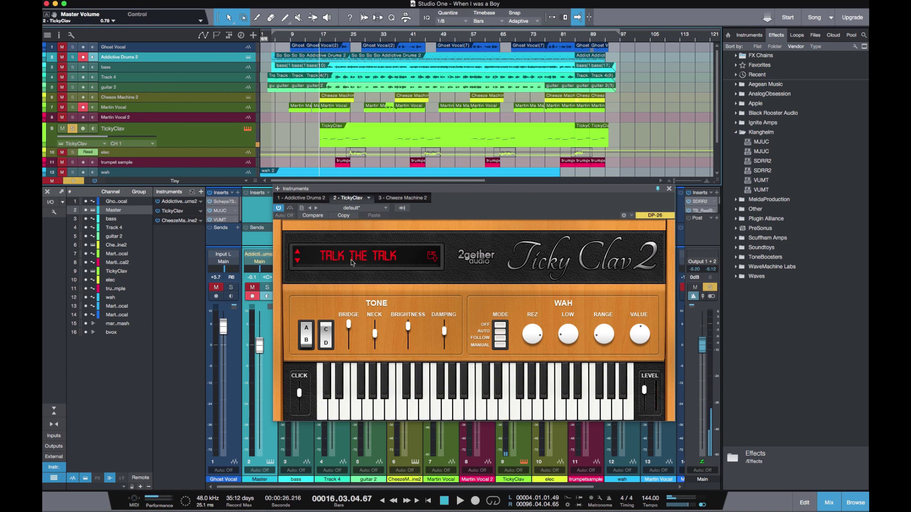
Step through the Thin and Nasal, Troubleshoot and UFOs presets to Voxy during soloed playback
click(298, 261)
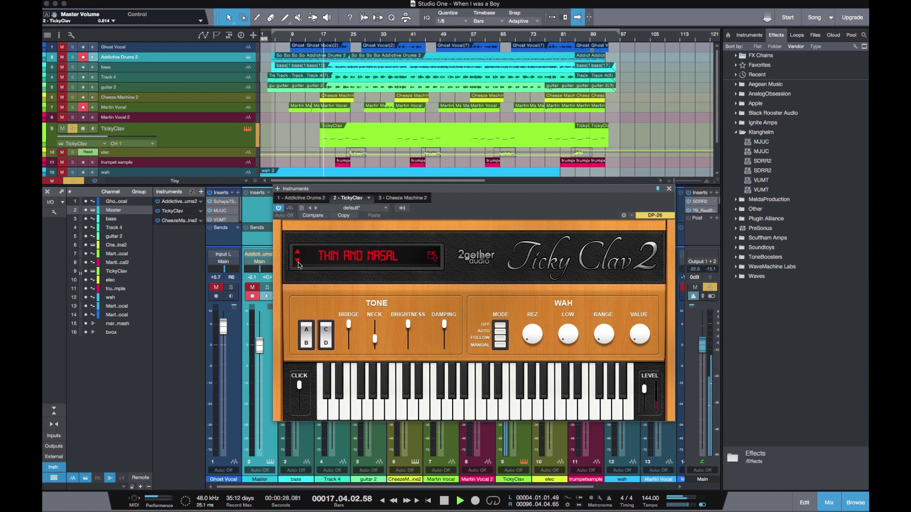
click(297, 261)
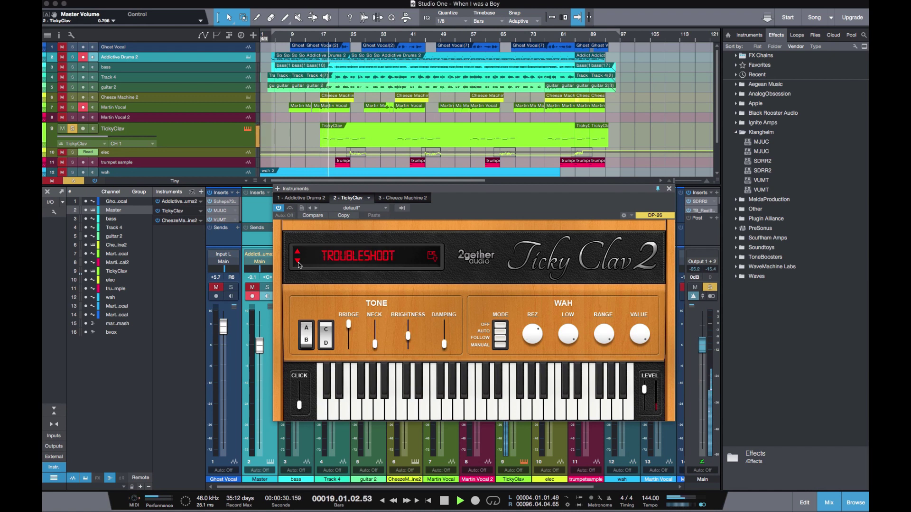
click(298, 261)
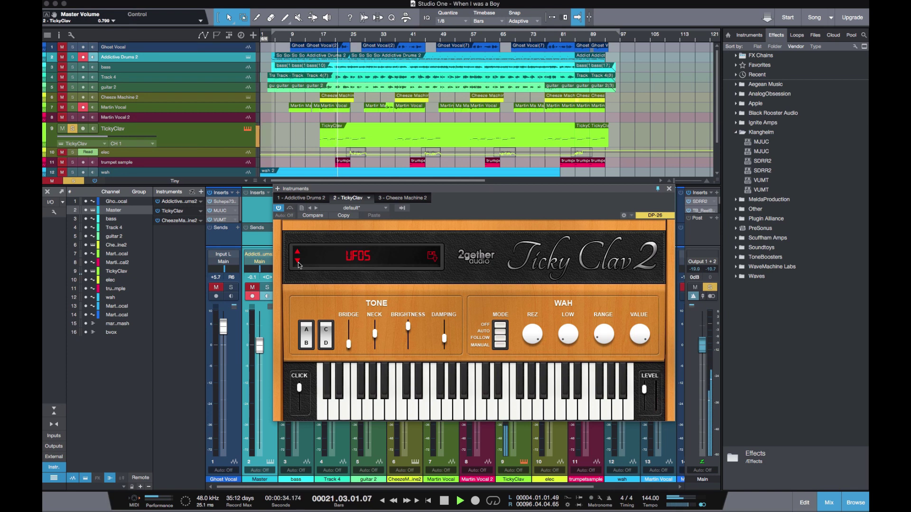
click(297, 261)
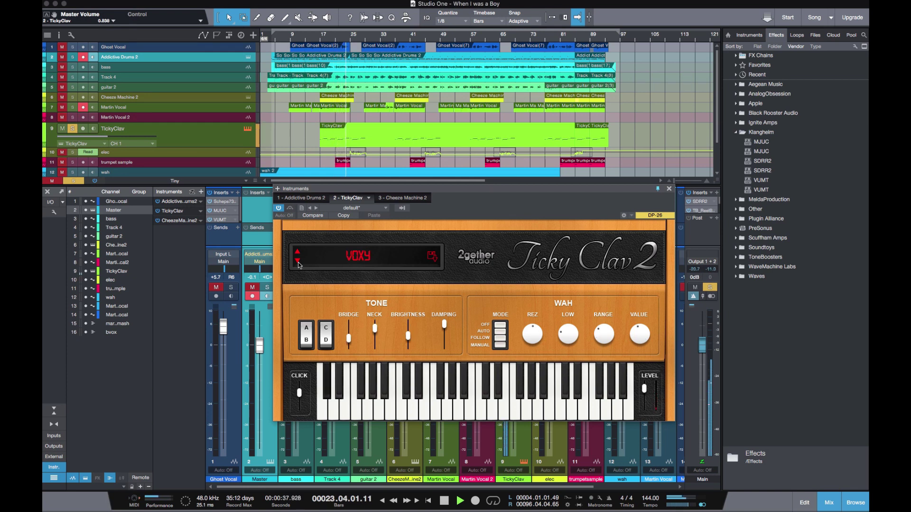
Load the 70s Wah preset and audition it from bar 16, first soloed and in the full mix
click(298, 261)
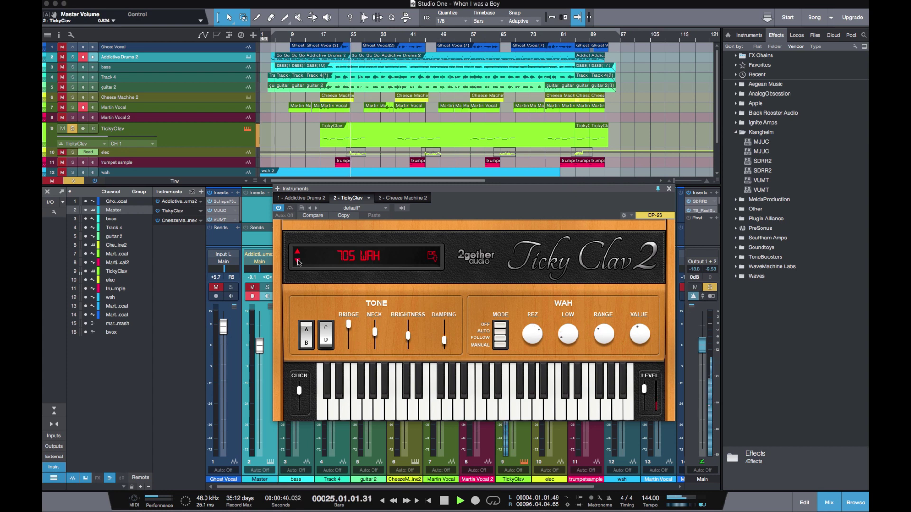
click(322, 38)
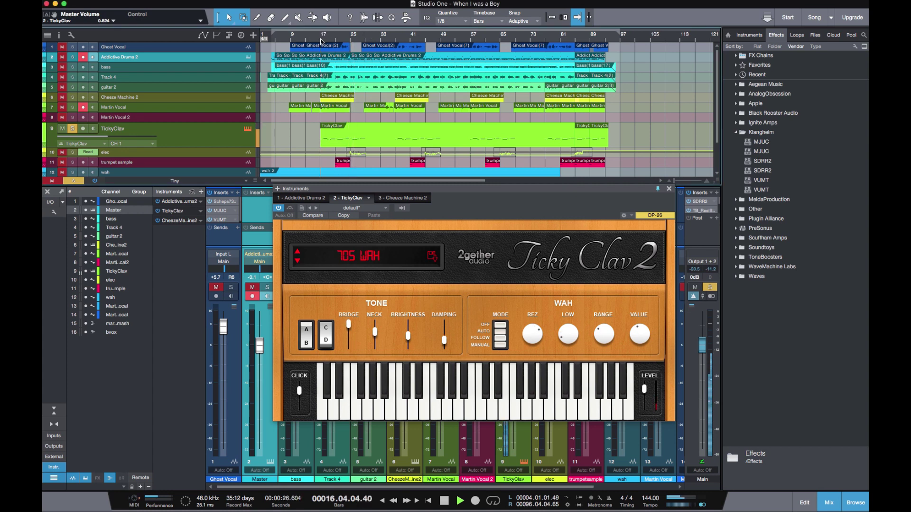
click(72, 129)
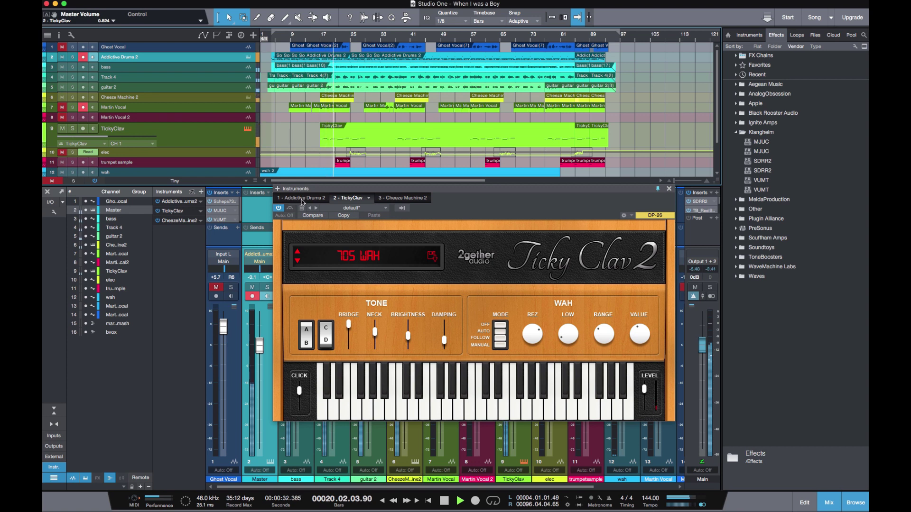
Audition the Be Rich and Beezy Be presets in the full mix from bar 16, and stop playback
click(298, 261)
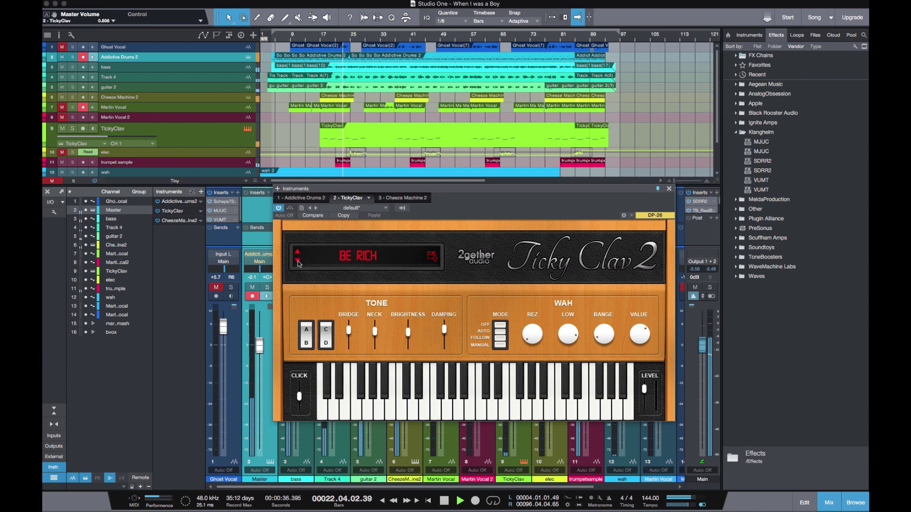
click(334, 175)
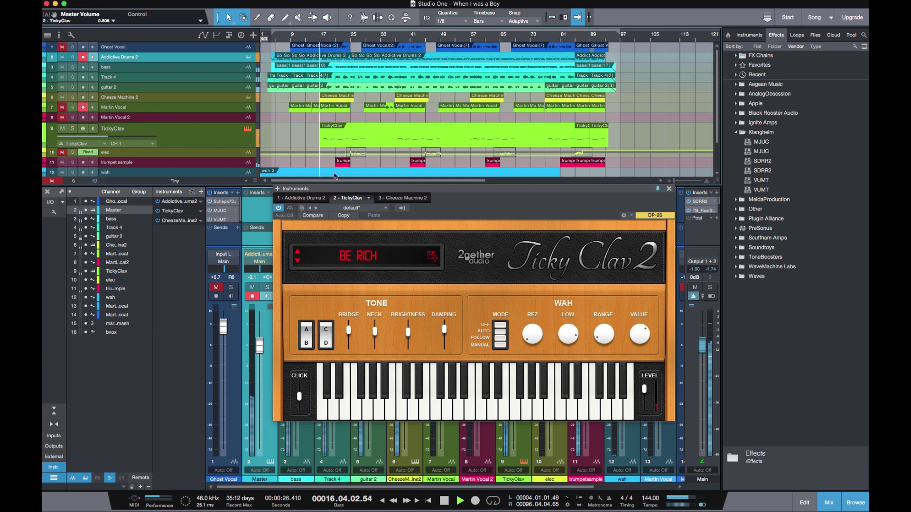
click(299, 262)
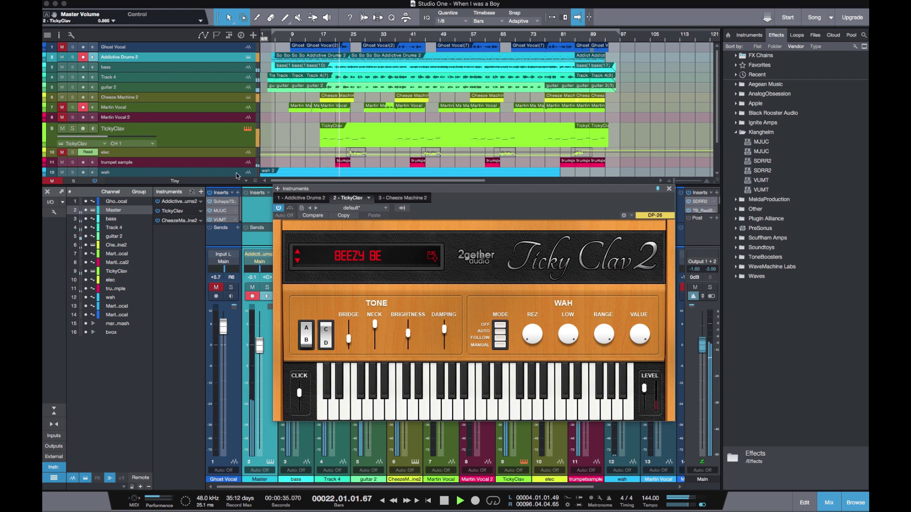
key(space)
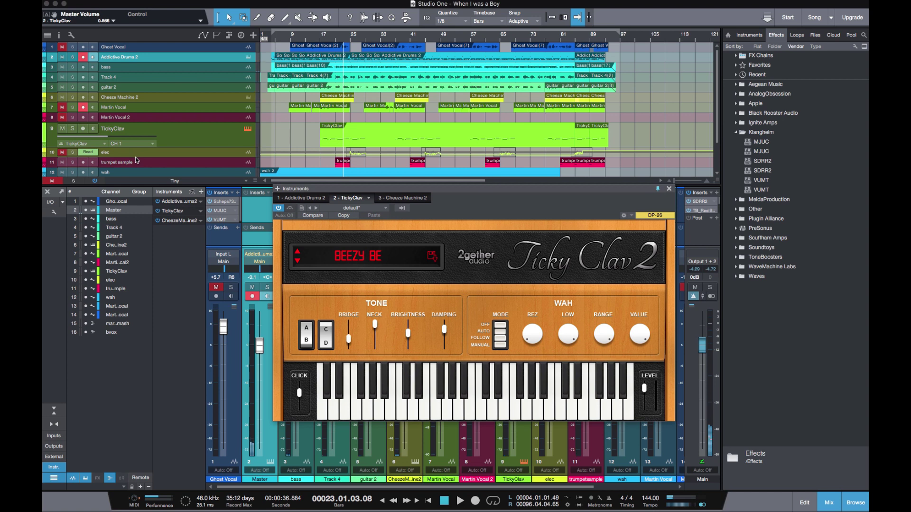
Play several notes across the plugin's on-screen keyboard to hear the Beezy Be preset on its own
click(377, 406)
click(436, 396)
click(477, 403)
click(549, 398)
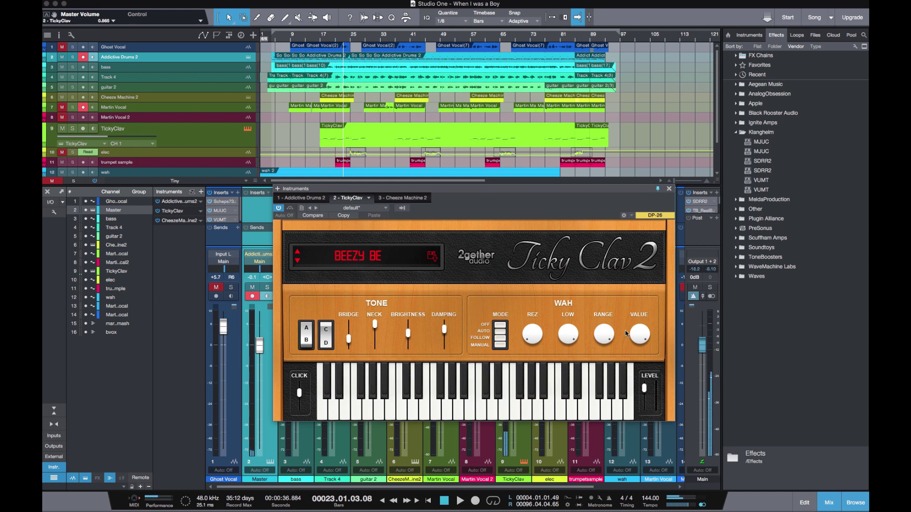